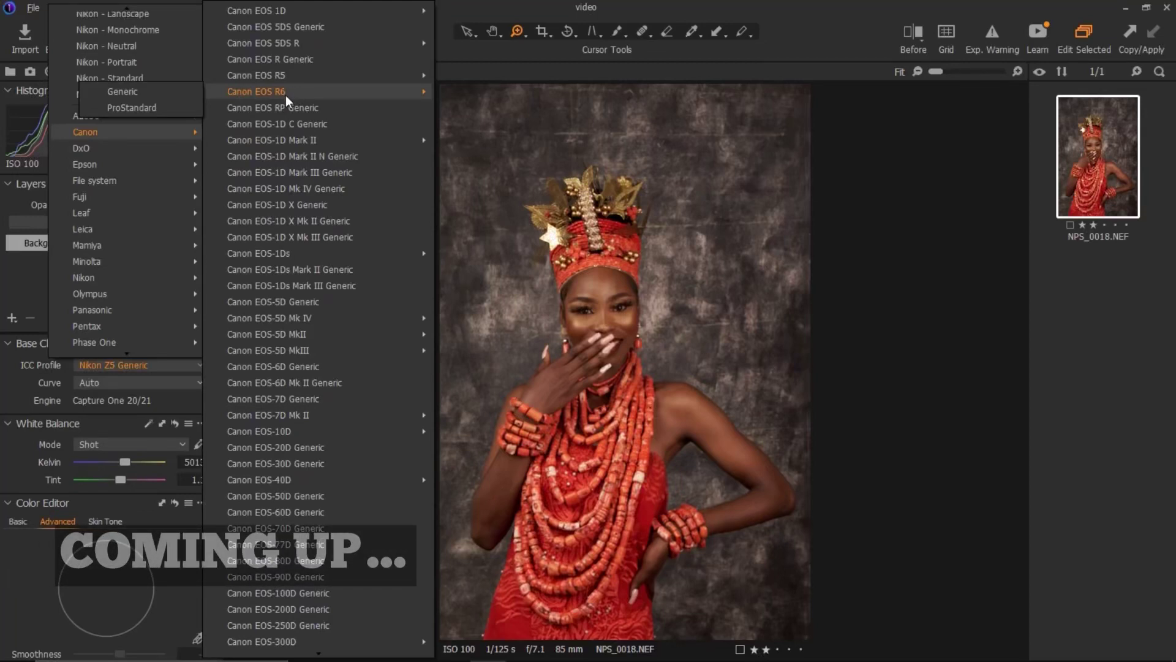
- Preview the Canon EOS R6 ProStandard profile, then view the unedited original in Before split view
left_click(156, 107)
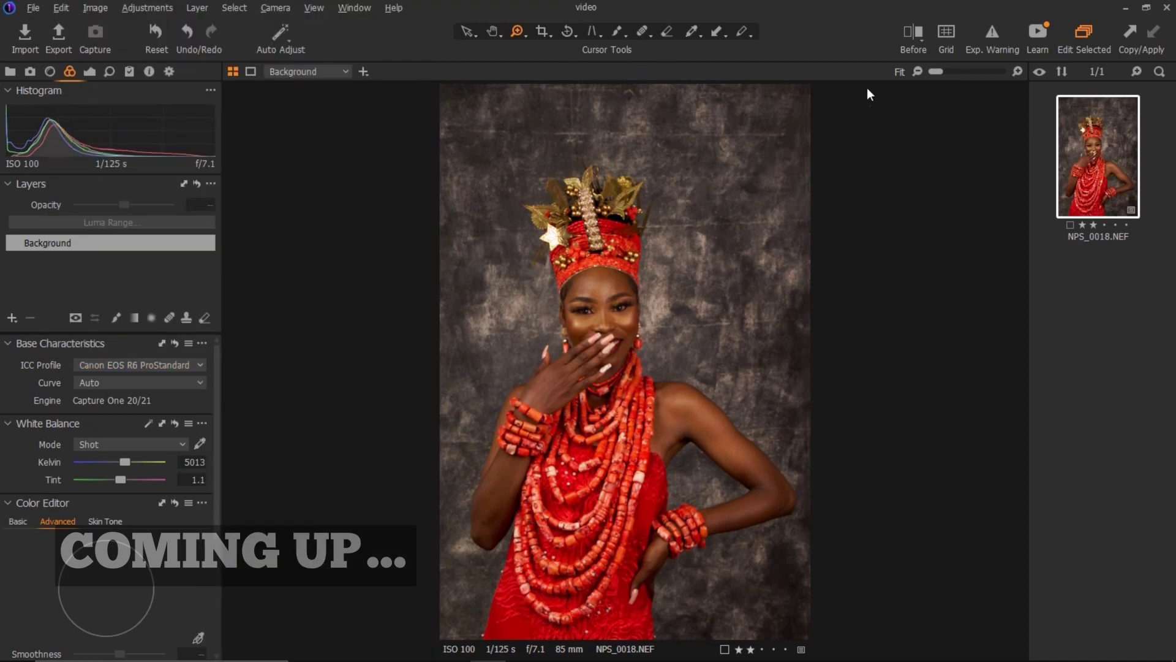
left_click(912, 33)
left_click_drag(625, 362, 337, 302)
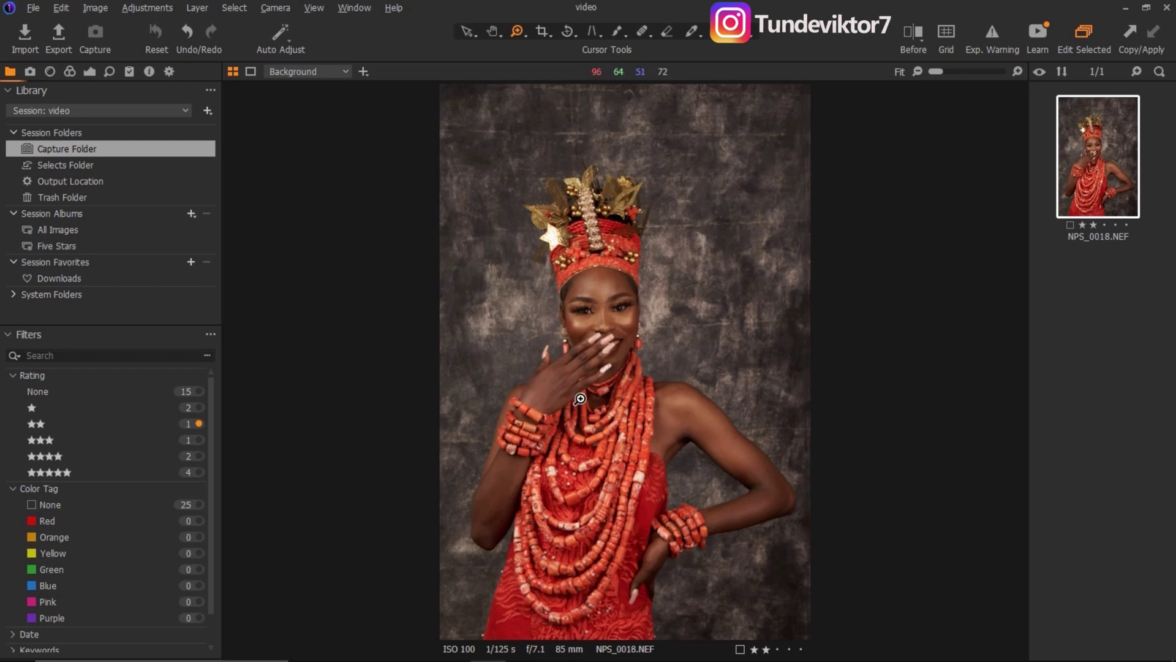
- Bring up the Color tools showing the portrait's ICC profile and white balance
left_click(69, 71)
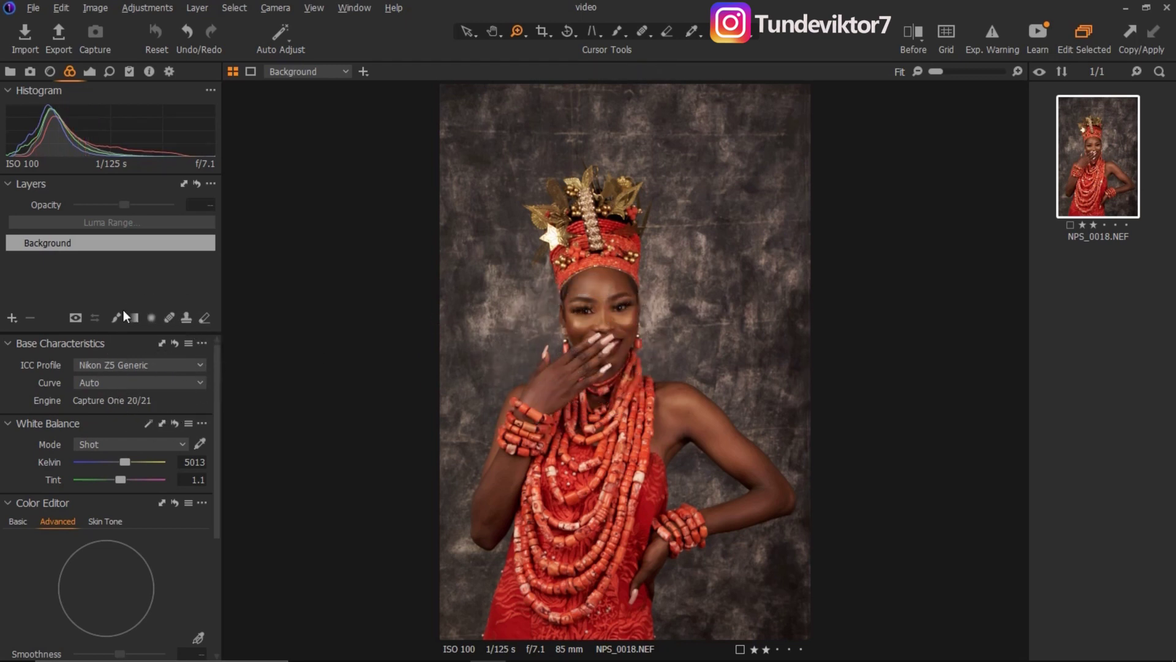
- Choose Canon > Canon EOS R6 > ProStandard from the ICC Profile list
left_click(161, 364)
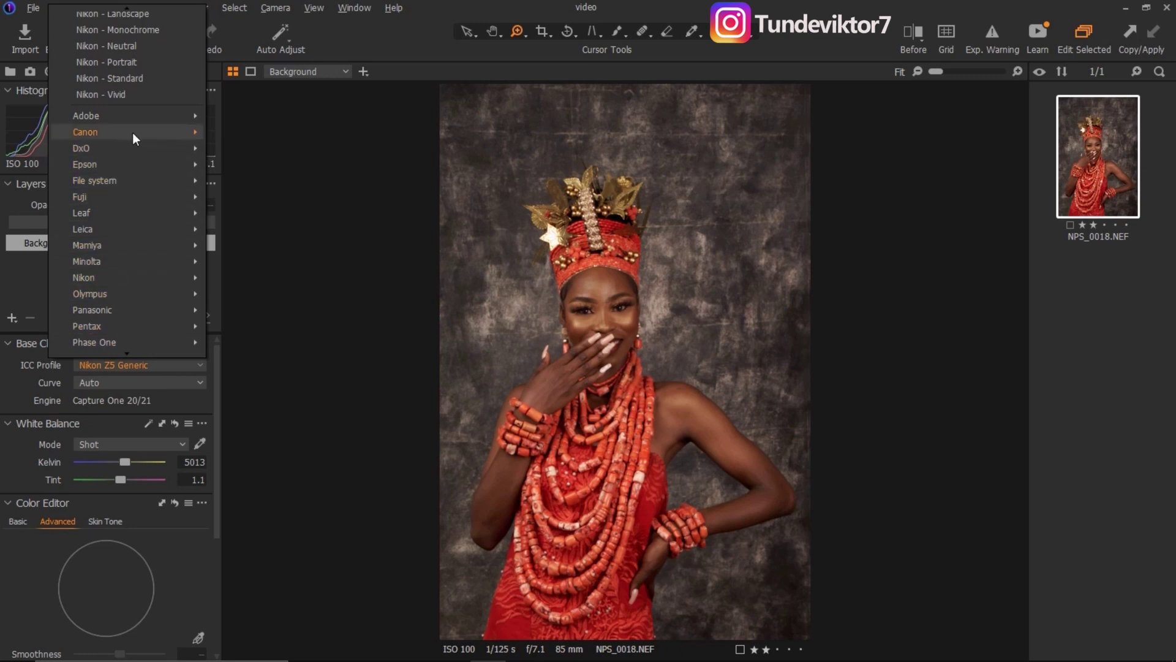
mouse_move(185, 132)
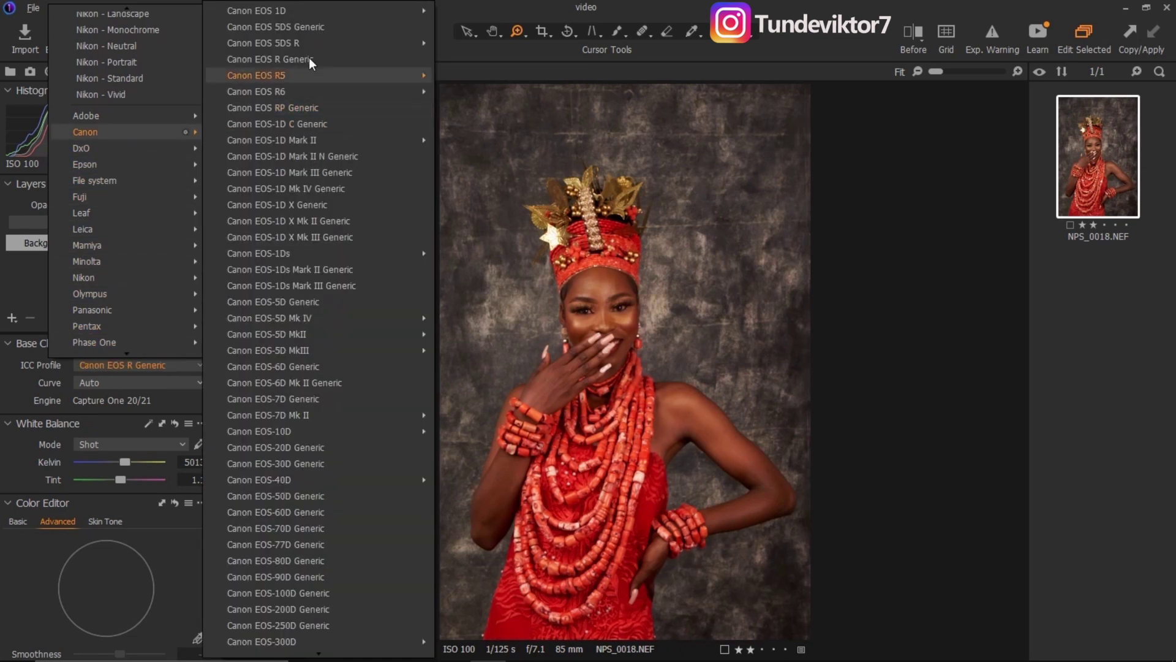
mouse_move(289, 93)
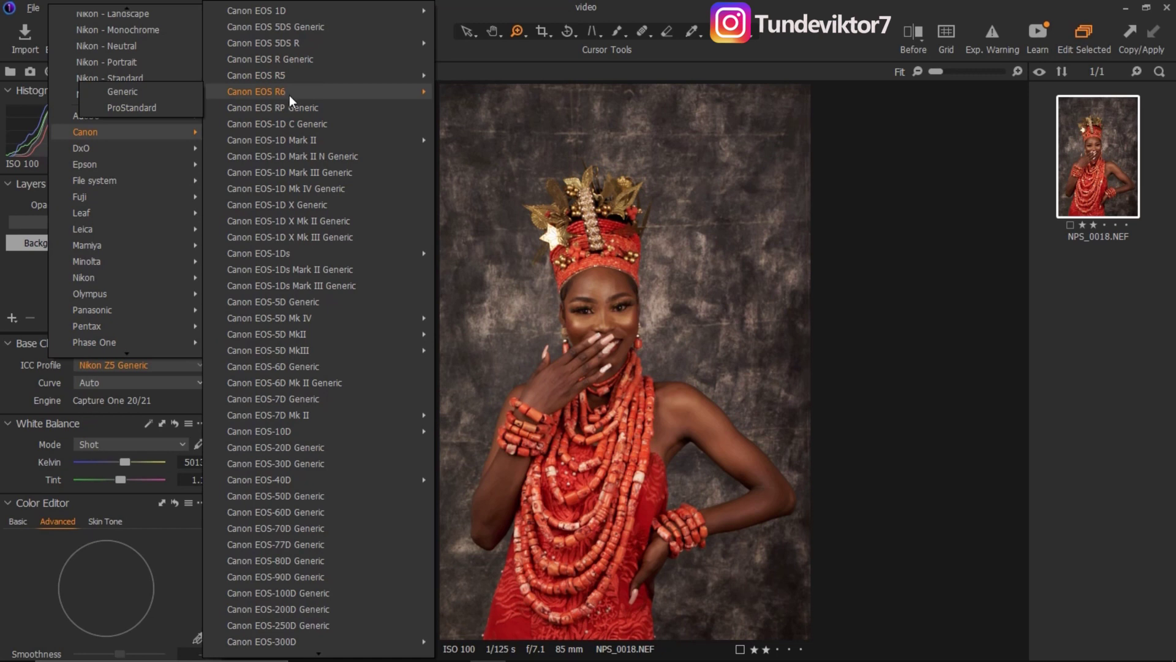
left_click(156, 107)
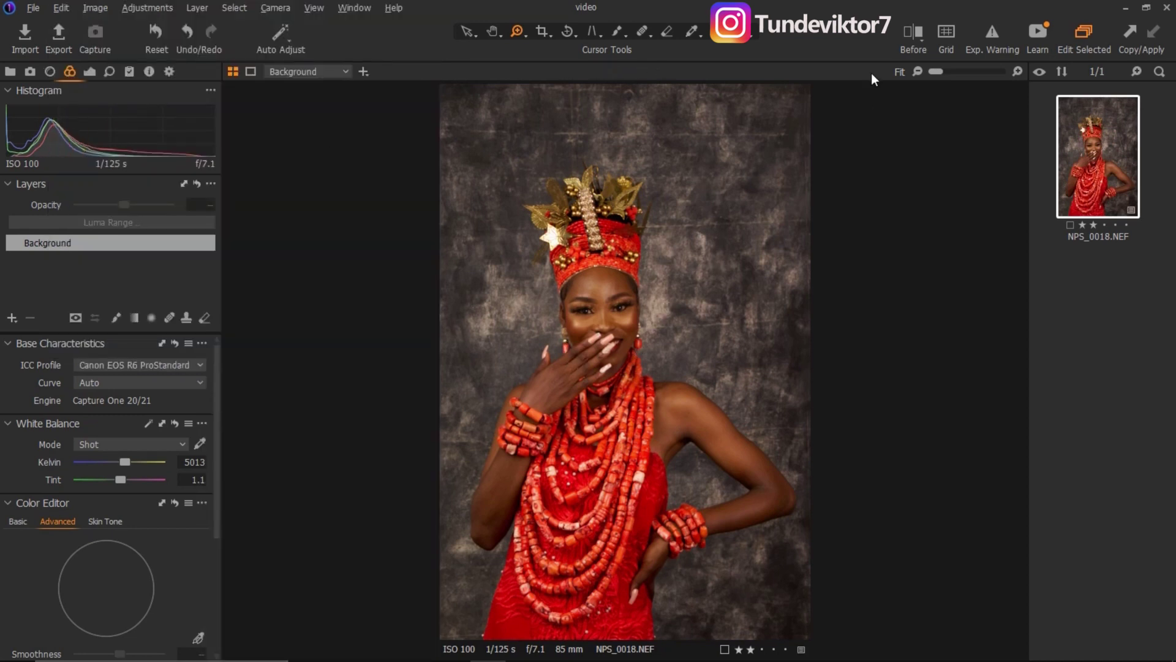
- Compare with the original, then cool the white balance to 4545 Kelvin
left_click(912, 33)
left_click_drag(625, 361, 380, 319)
left_click(120, 464)
scroll(125, 462, "up", 3)
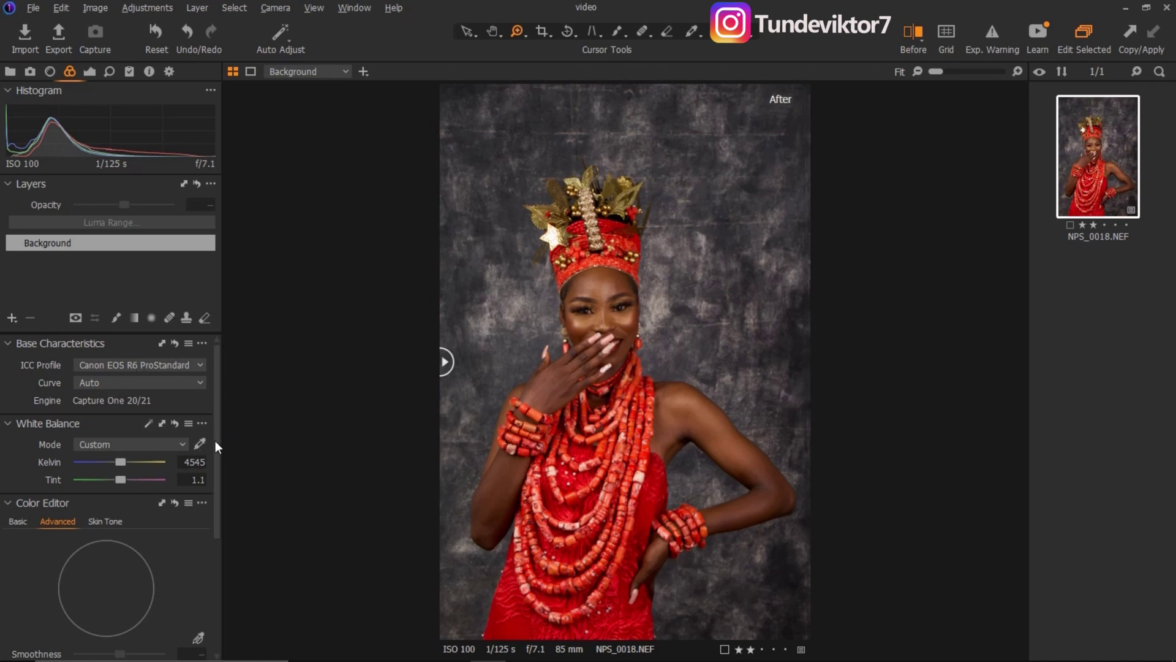
left_click_drag(215, 440, 211, 492)
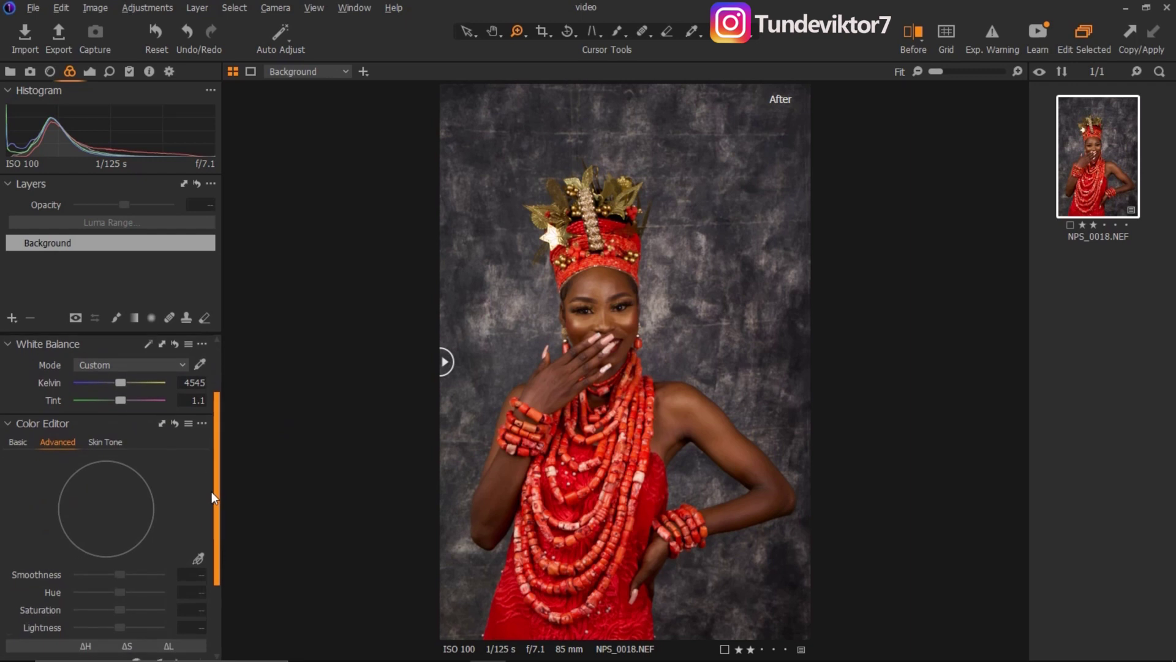
- In Exposure, set High Dynamic Range to Highlight -63, Shadow 31, White -11
left_click(89, 73)
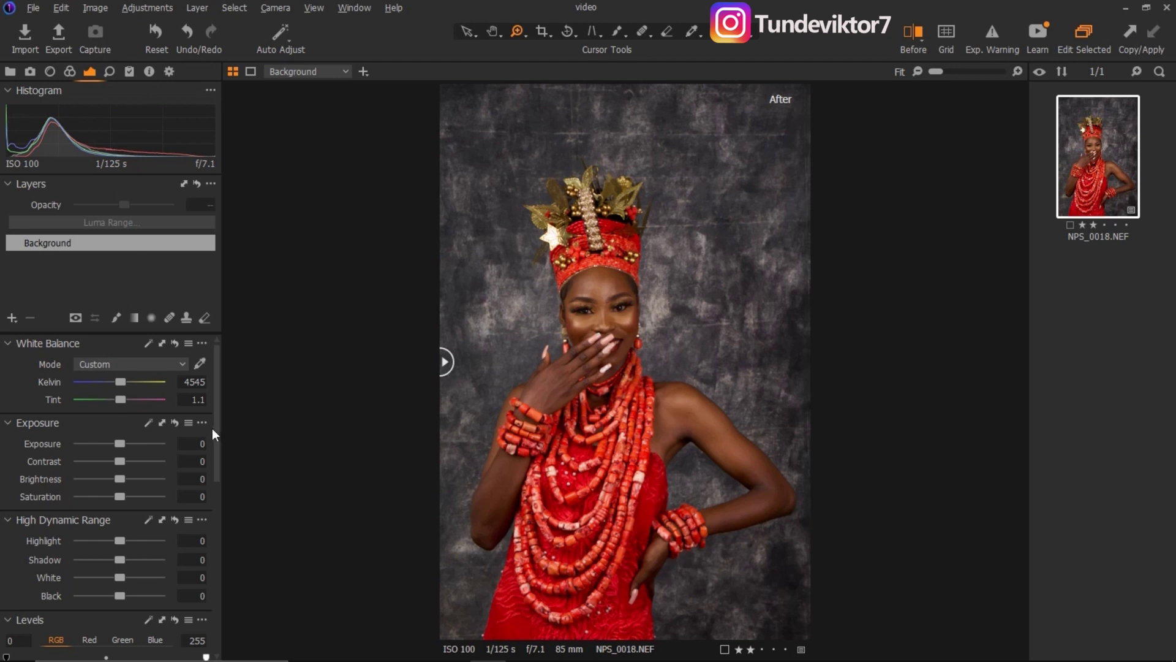
left_click_drag(217, 433, 208, 504)
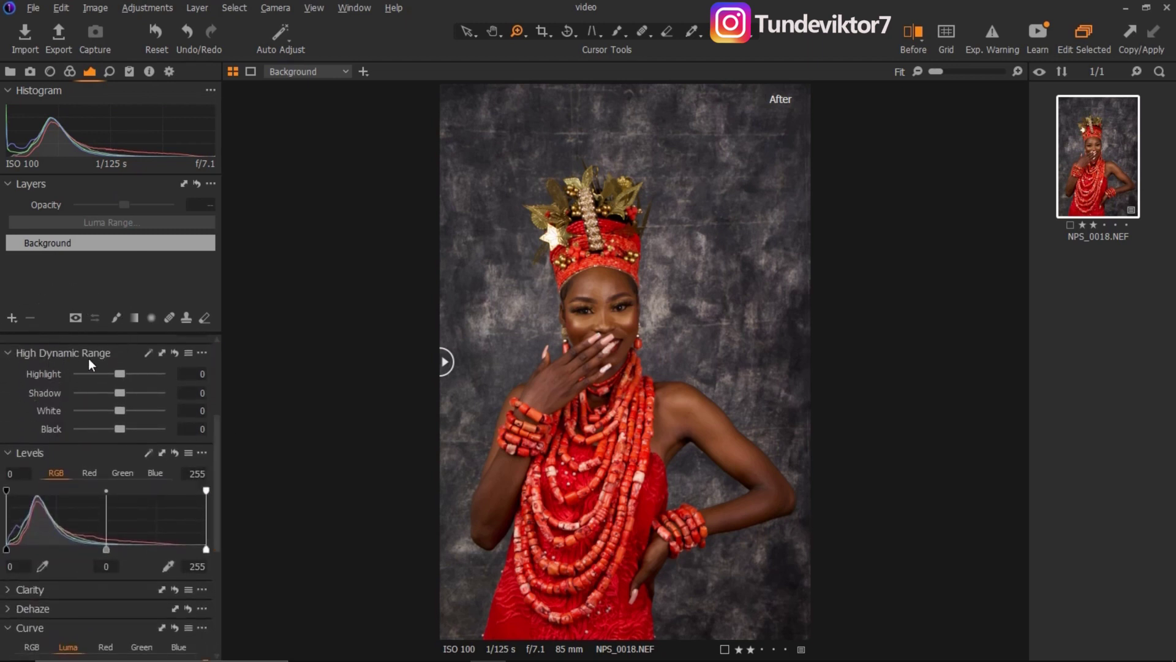
left_click(119, 373)
double_click(120, 376)
left_click_drag(119, 375, 118, 410)
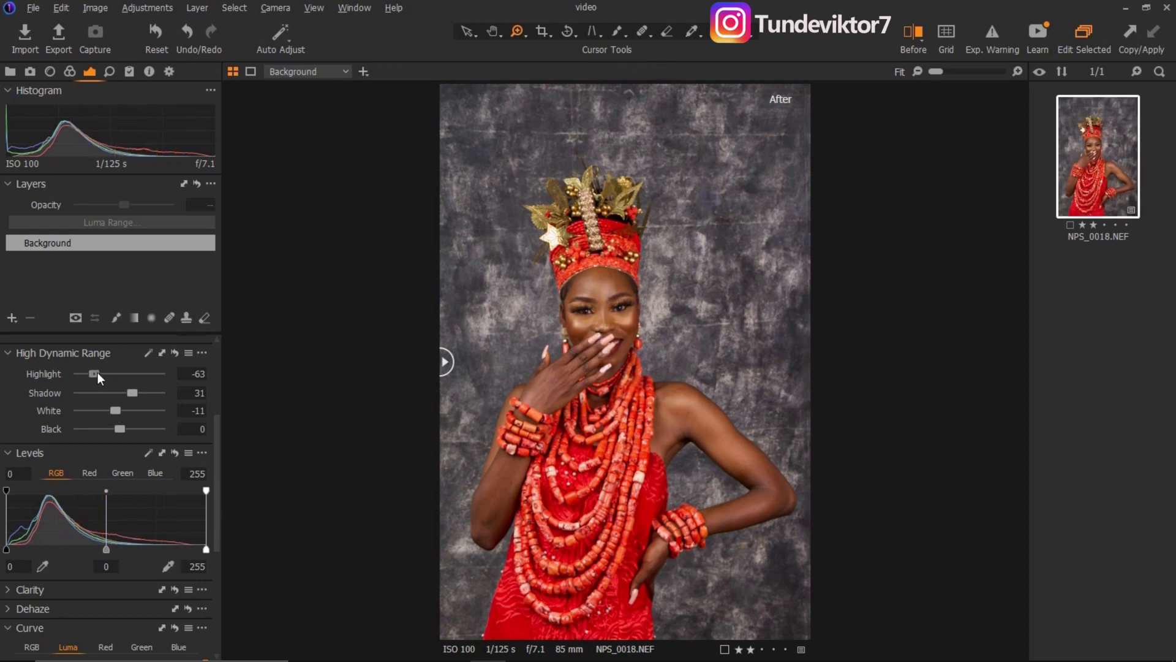
- Set HDR Highlight -81, White -14, Black -16, and Levels input points to 3 and 235
left_click_drag(97, 372, 67, 369)
left_click_drag(78, 373, 115, 409)
mouse_move(120, 428)
left_mouse_down()
mouse_move(76, 421)
mouse_move(113, 435)
left_mouse_up()
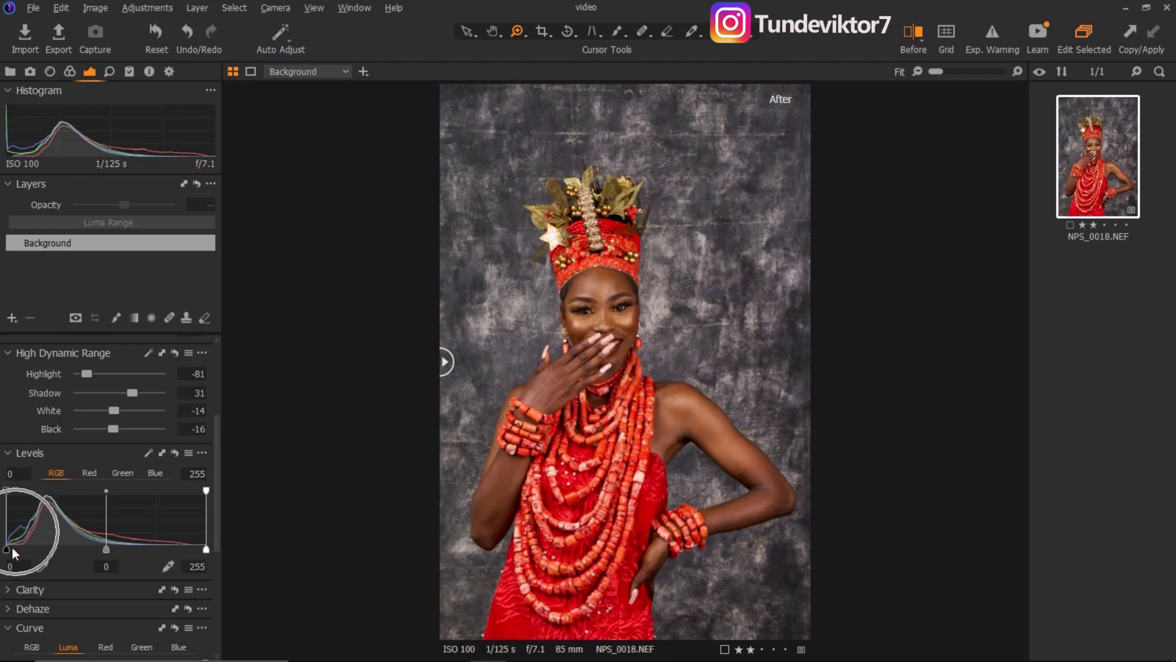
left_click_drag(9, 550, 11, 550)
left_click_drag(205, 549, 189, 549)
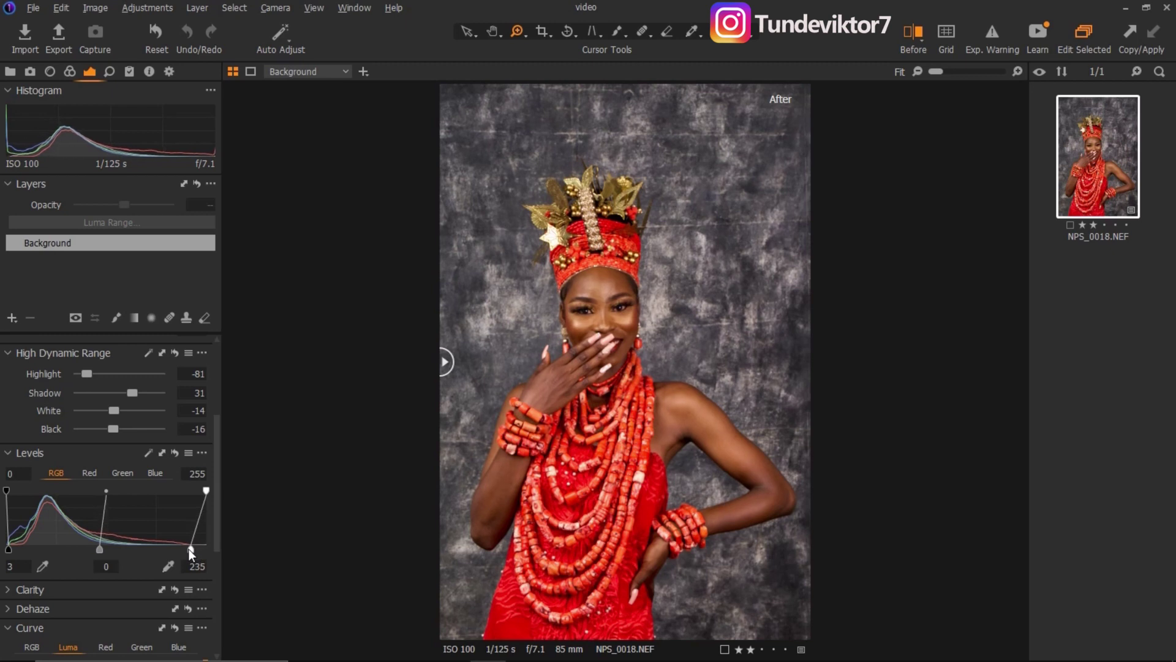
- Raise Brightness to 14, comparing against the original, then pick the Crop tool
left_click(949, 68)
left_click_drag(385, 362, 355, 344)
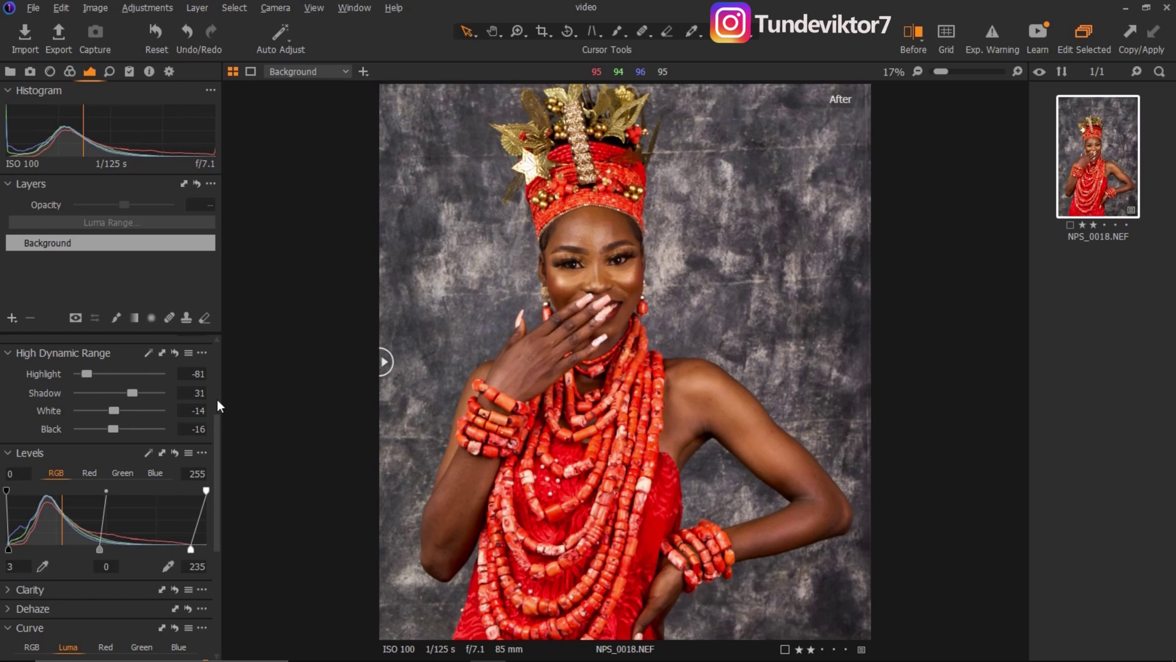
left_click_drag(215, 421, 226, 347)
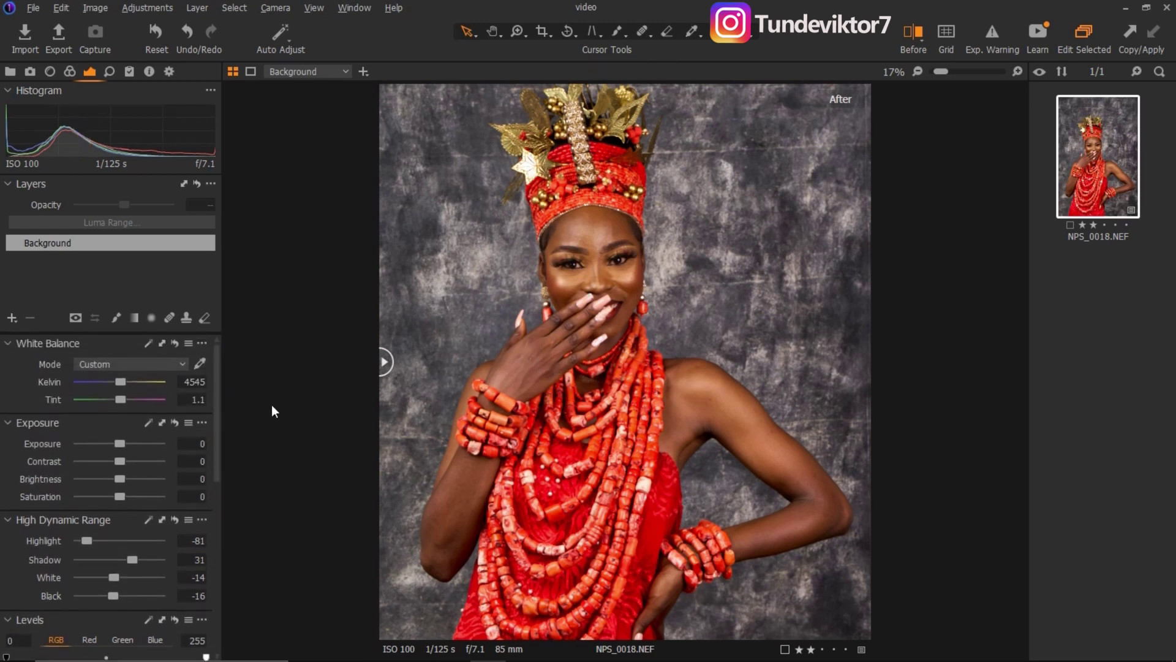
left_click_drag(123, 478, 132, 481)
left_click_drag(381, 360, 972, 574)
left_click_drag(892, 542, 186, 337)
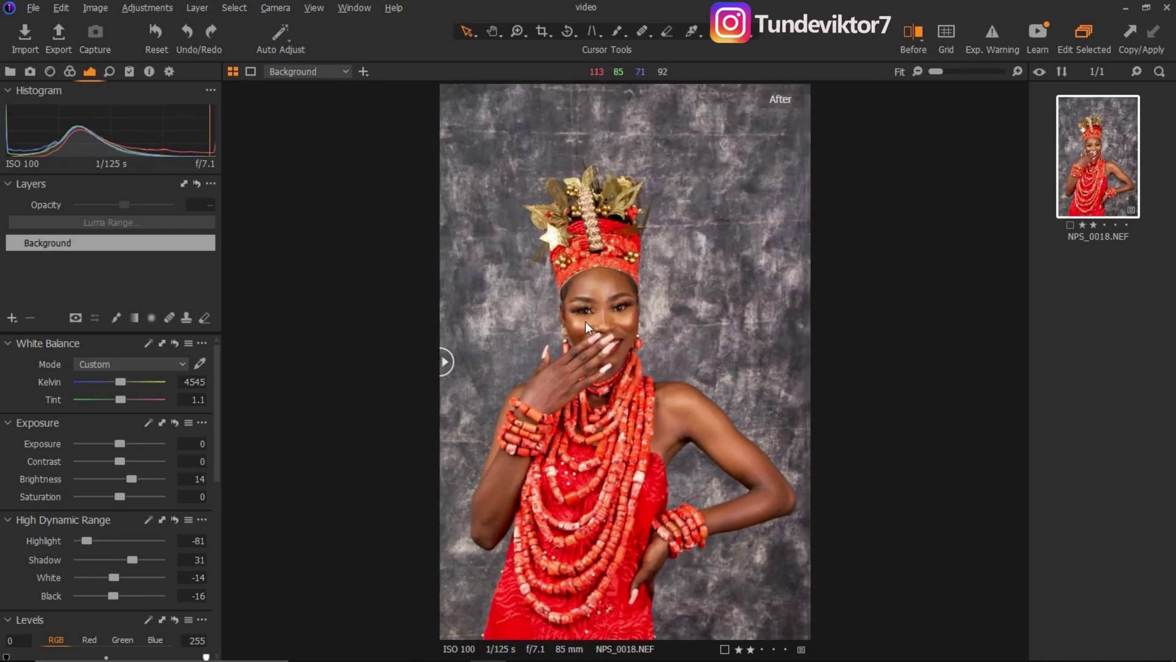
left_click(542, 30)
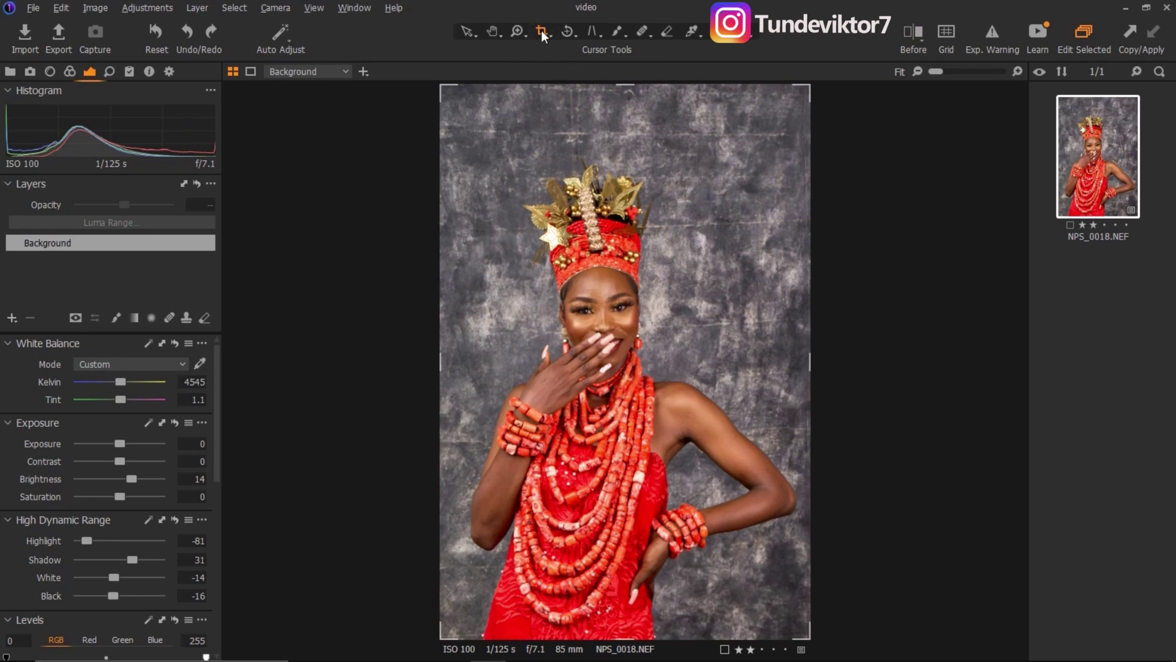
- Crop to a 4x5 ratio, shift the frame up, rotate slightly, tighten, and apply the crop
left_click(546, 34)
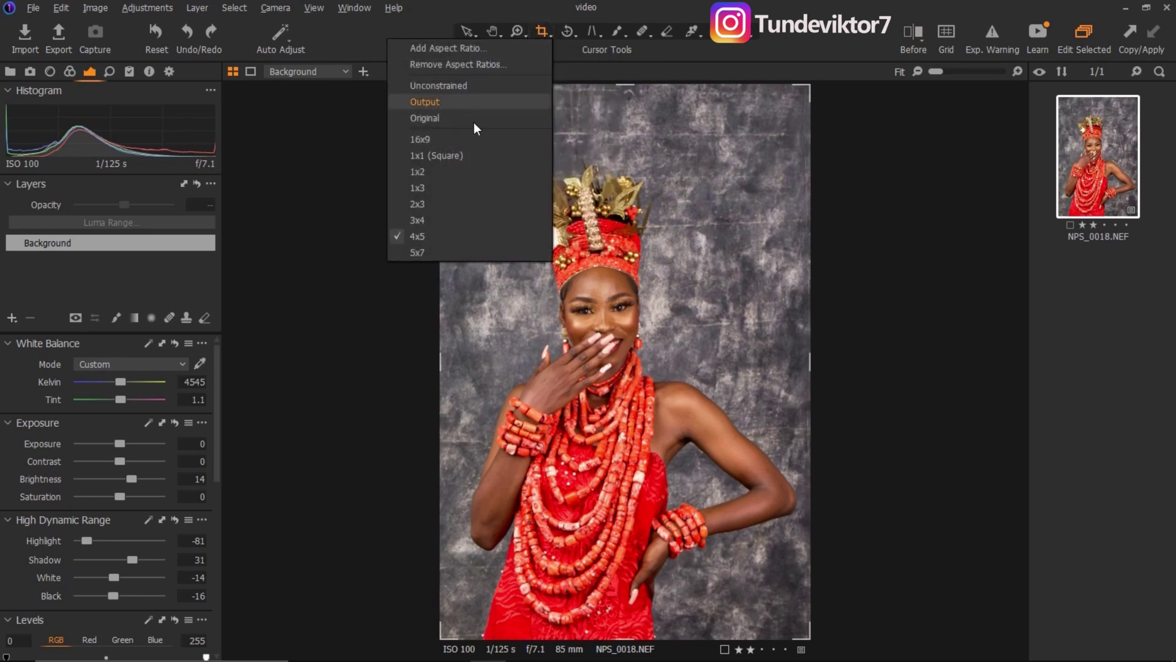
left_click(422, 237)
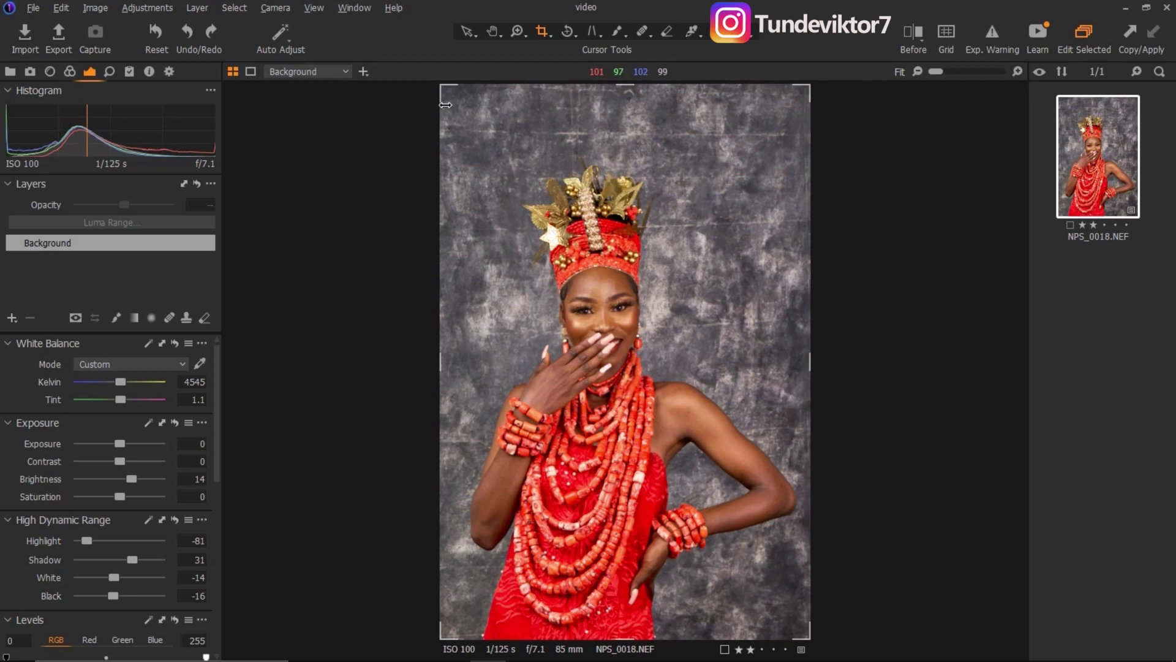
left_click_drag(445, 105, 489, 247)
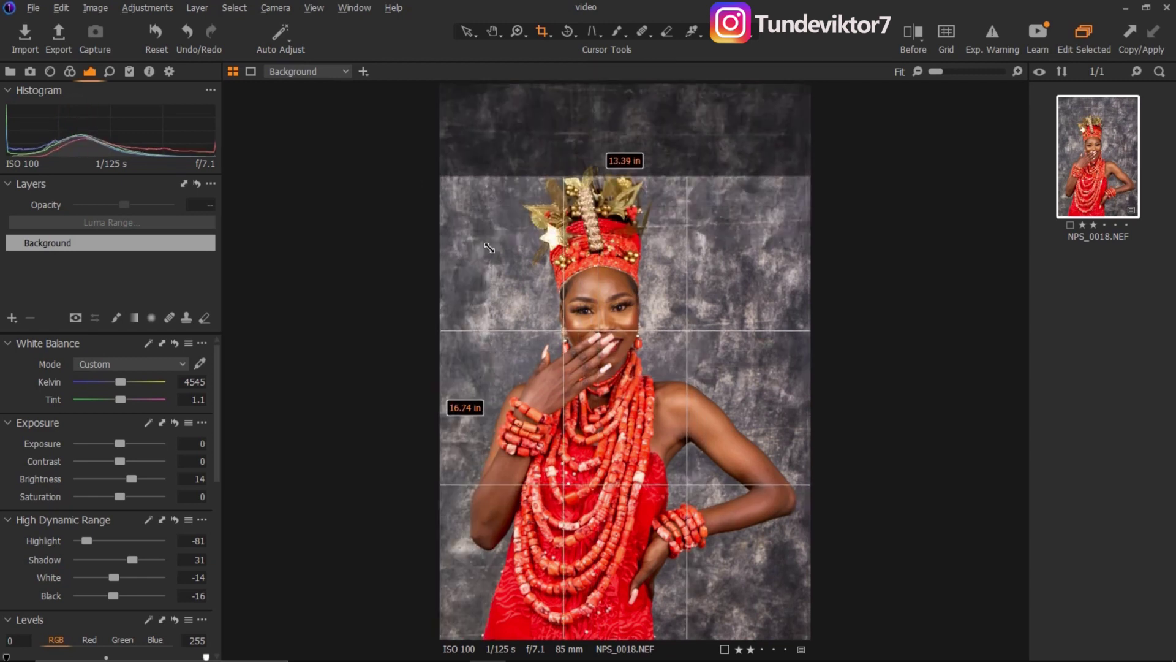
left_click_drag(558, 355, 557, 330)
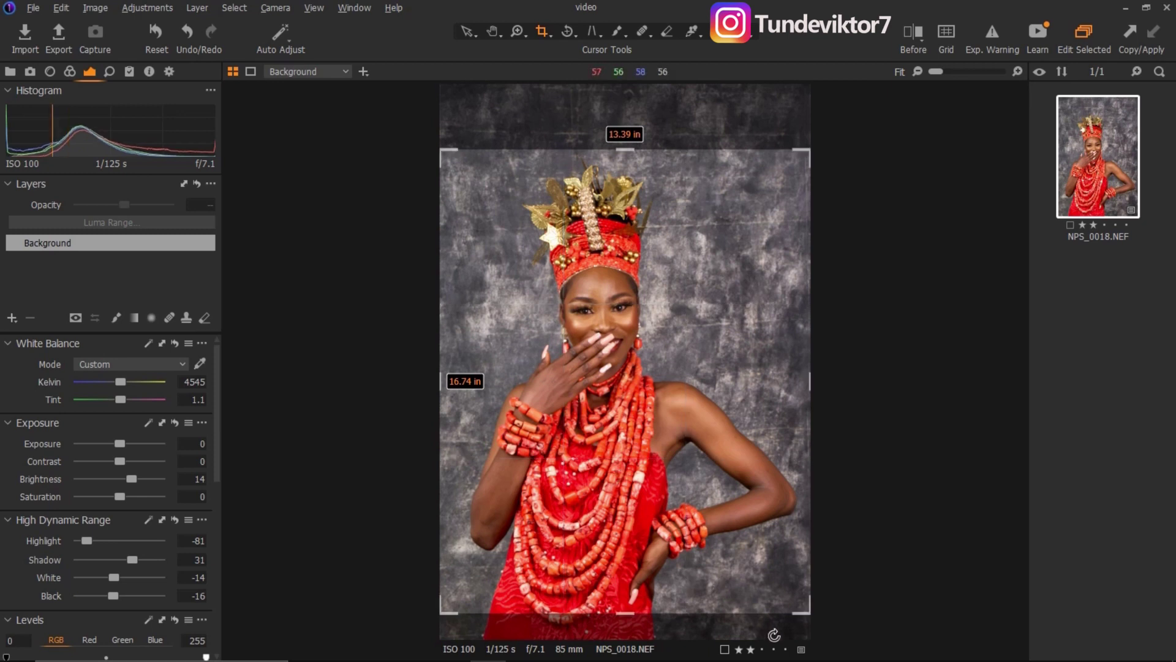
left_click_drag(794, 632, 794, 632)
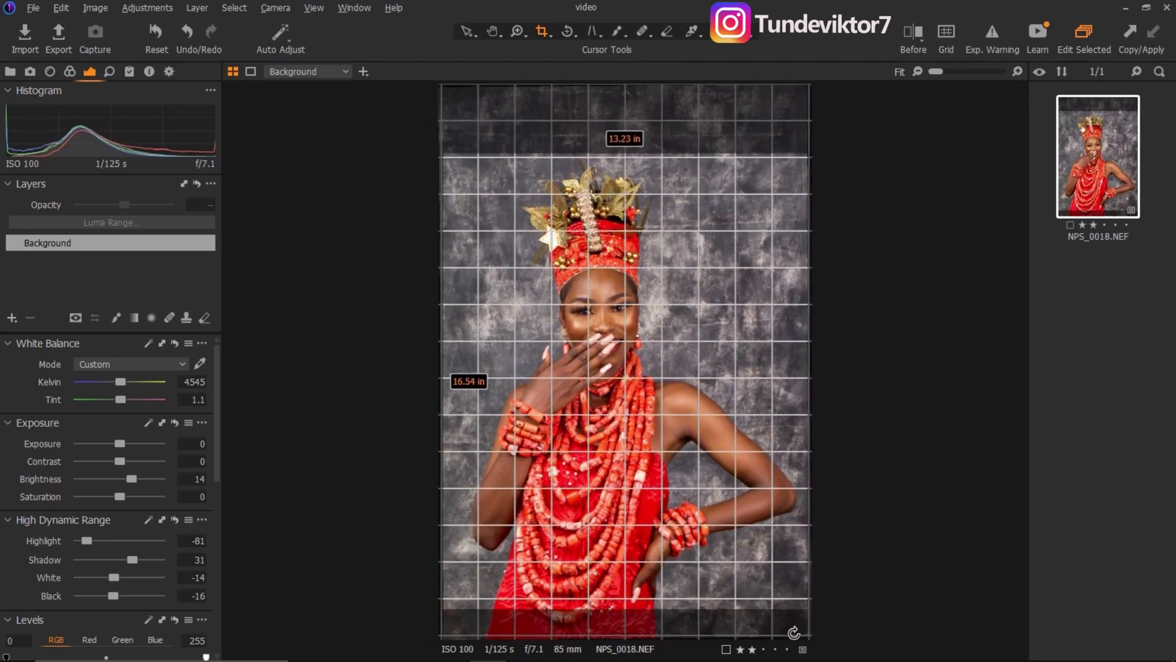
left_click_drag(806, 608, 675, 480)
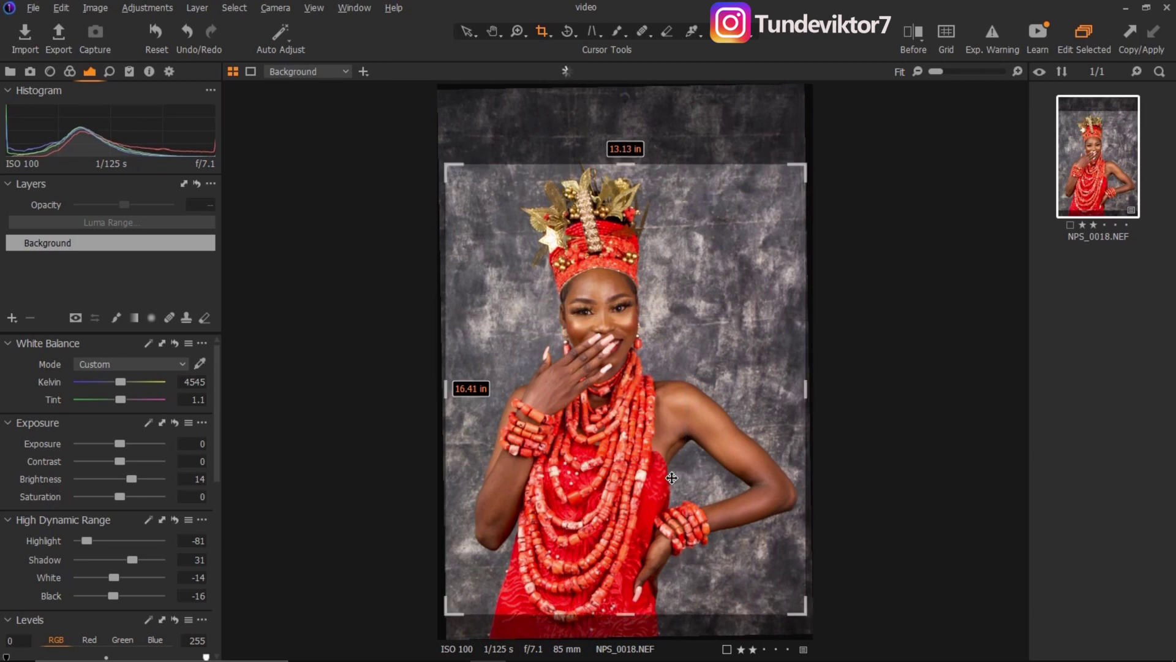
key("h")
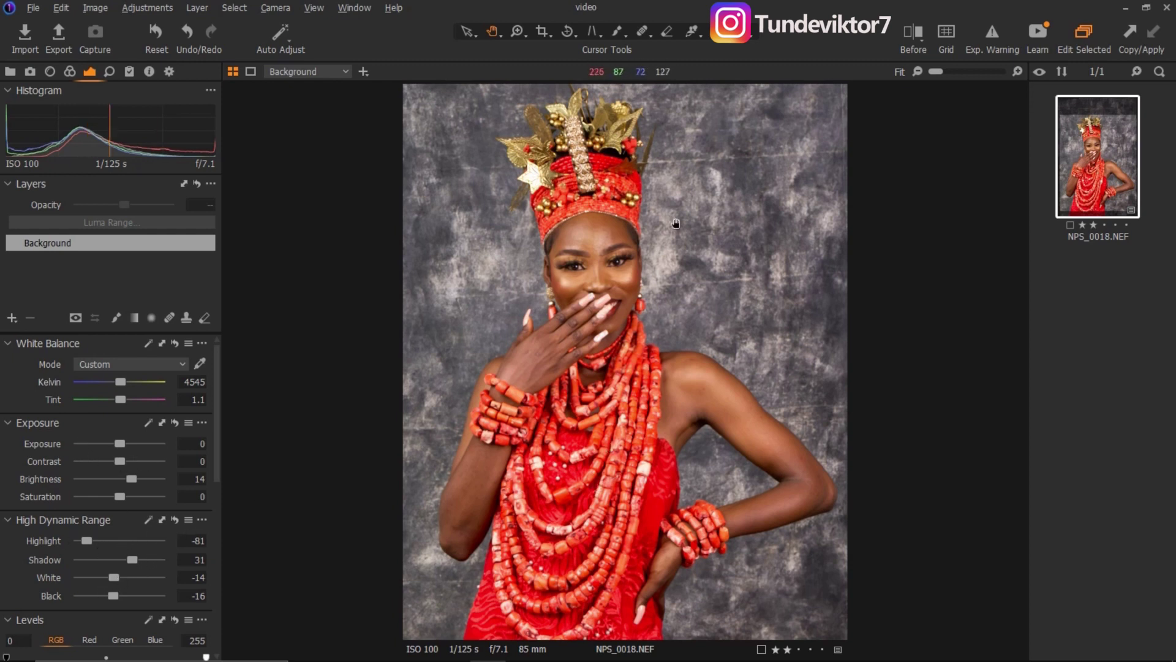
- Choose Edit With > Adobe Photoshop CC 2019 for the NPS_0018 thumbnail
left_click(1097, 169)
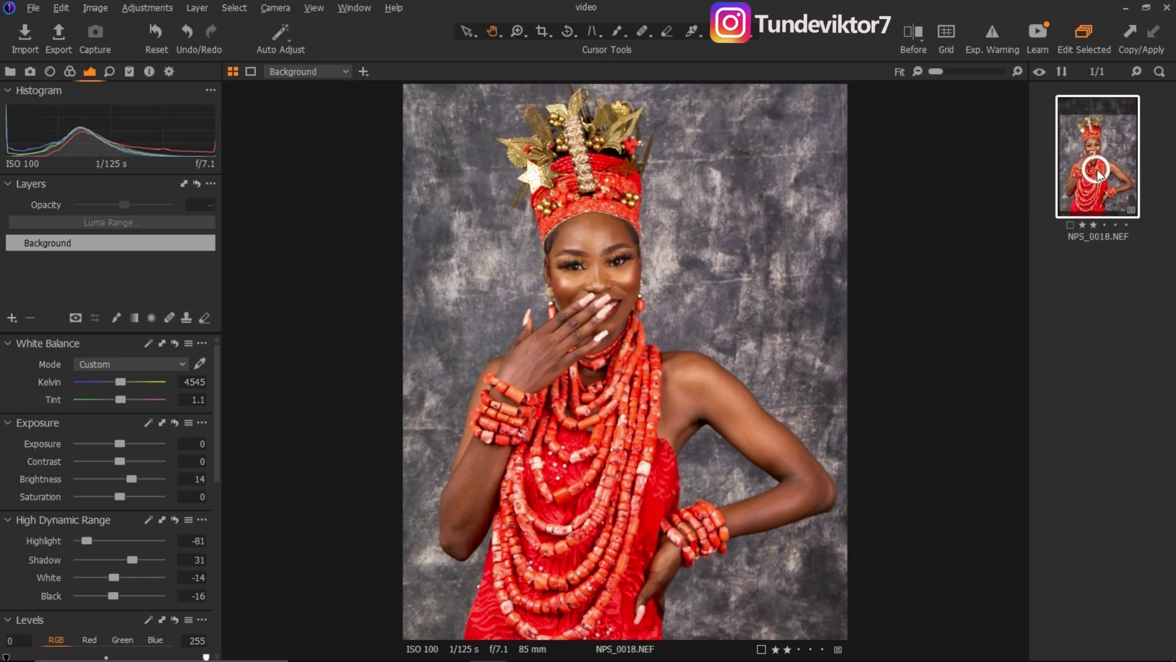
right_click(1096, 170)
mouse_move(1015, 321)
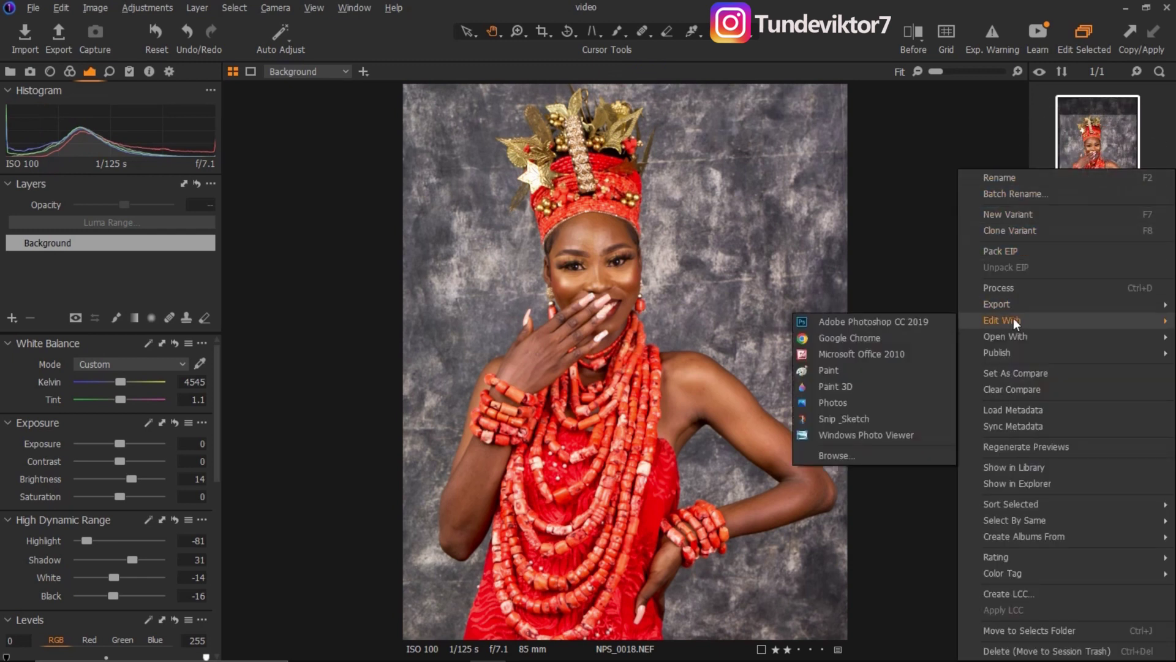
left_click(906, 321)
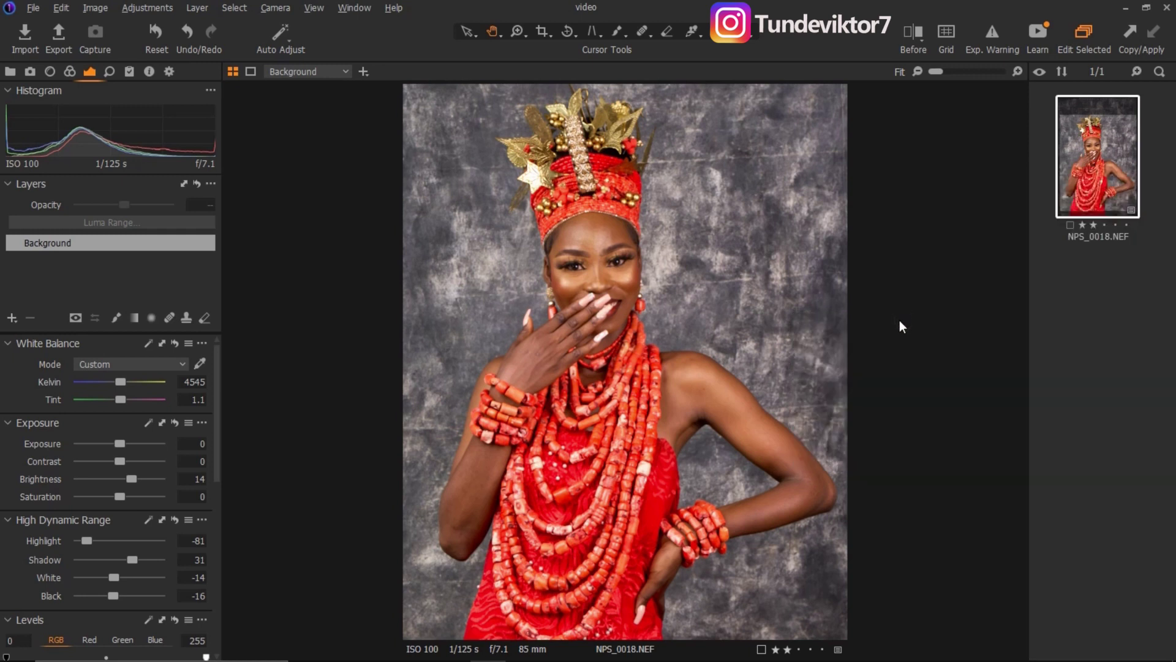
- Keep TIFF, 8 bit, uncompressed, Adobe RGB (1998) and create the edit variant
left_click(468, 251)
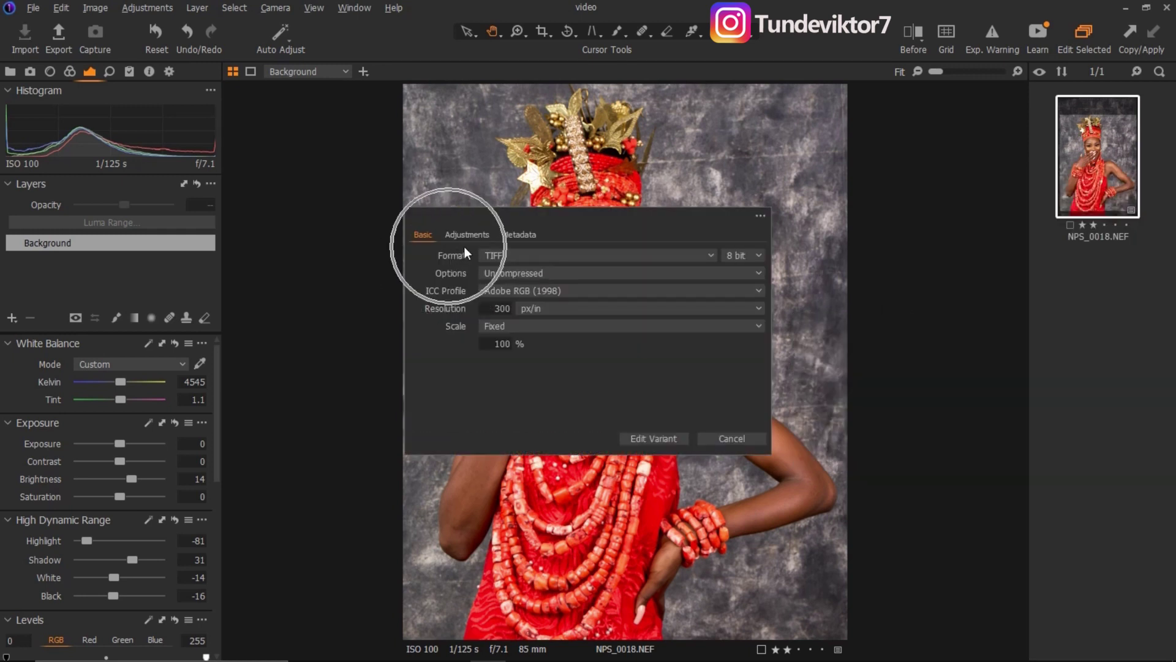
left_click(423, 240)
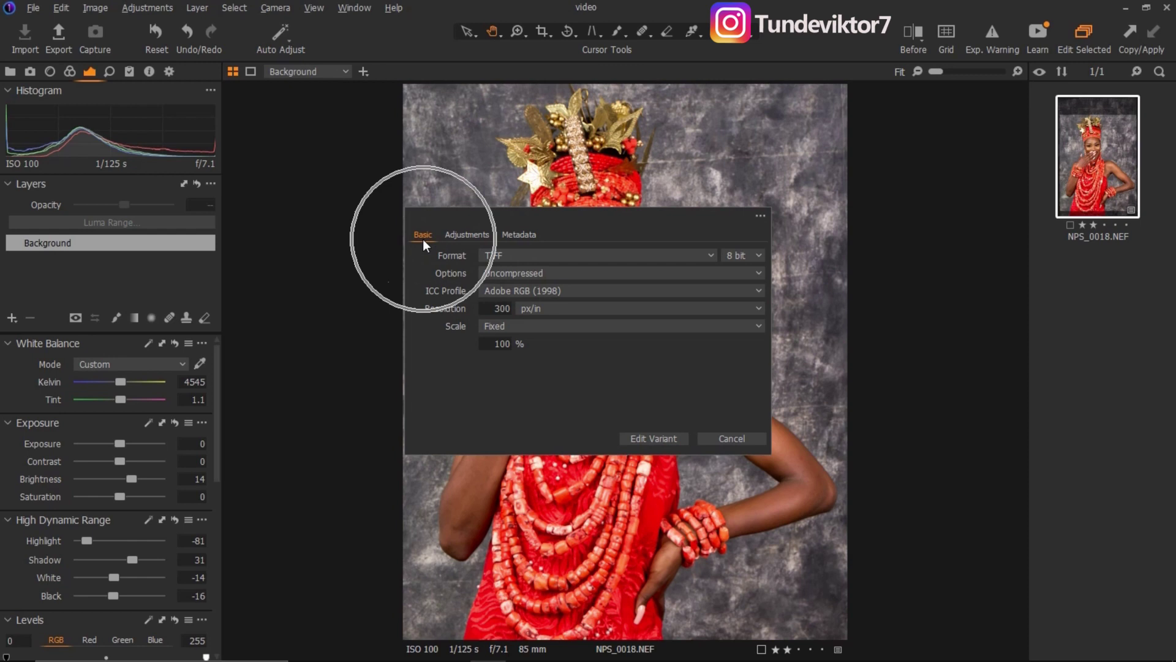
left_click(533, 257)
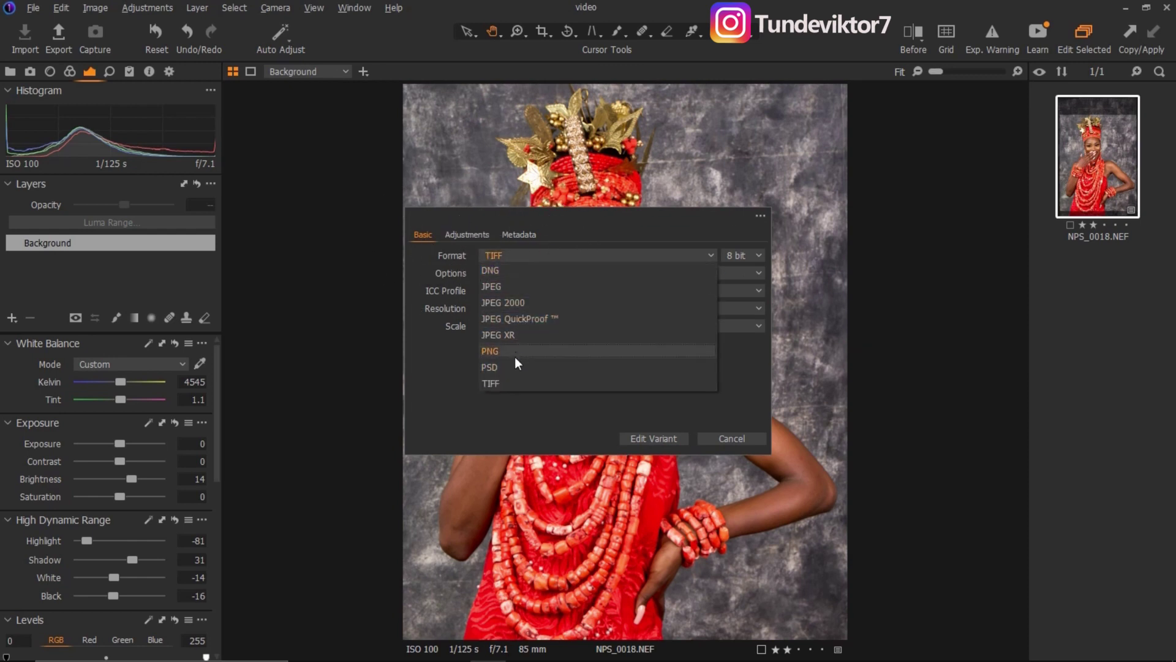
left_click(503, 382)
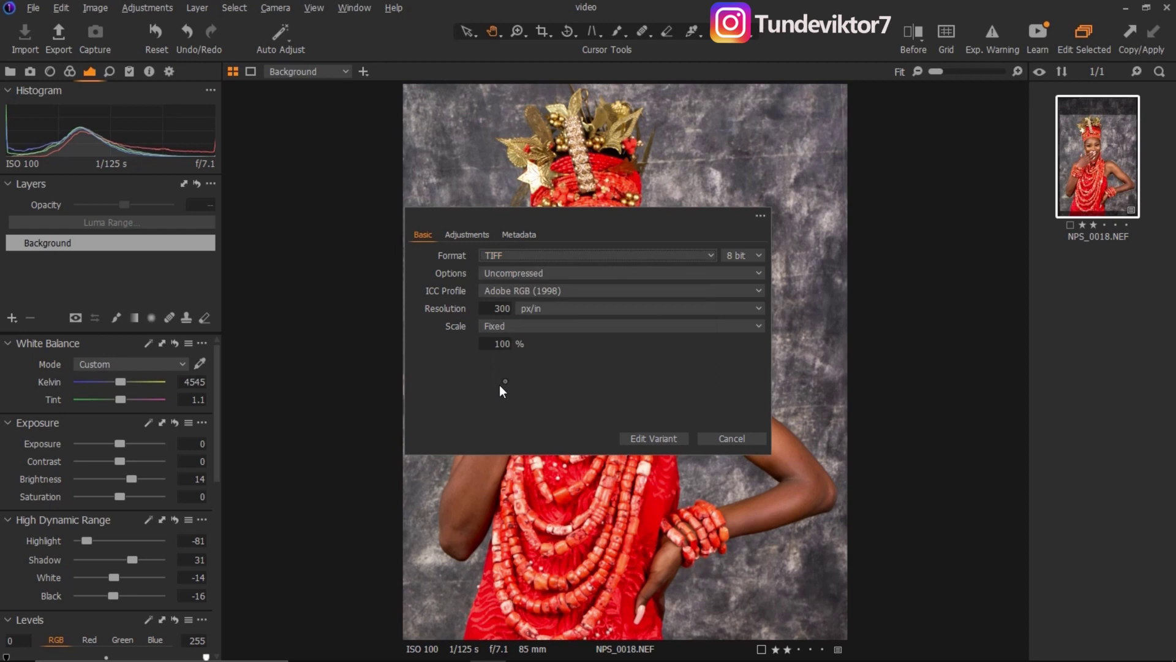
left_click(742, 257)
left_click(537, 270)
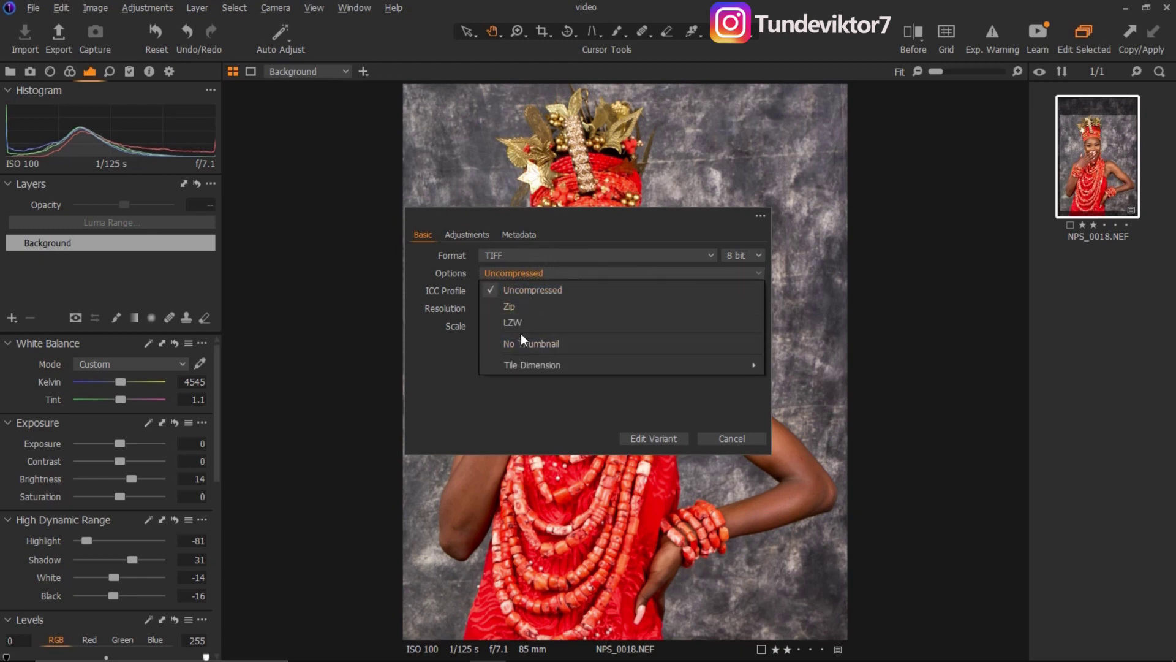
key("ctrl")
left_click(532, 290)
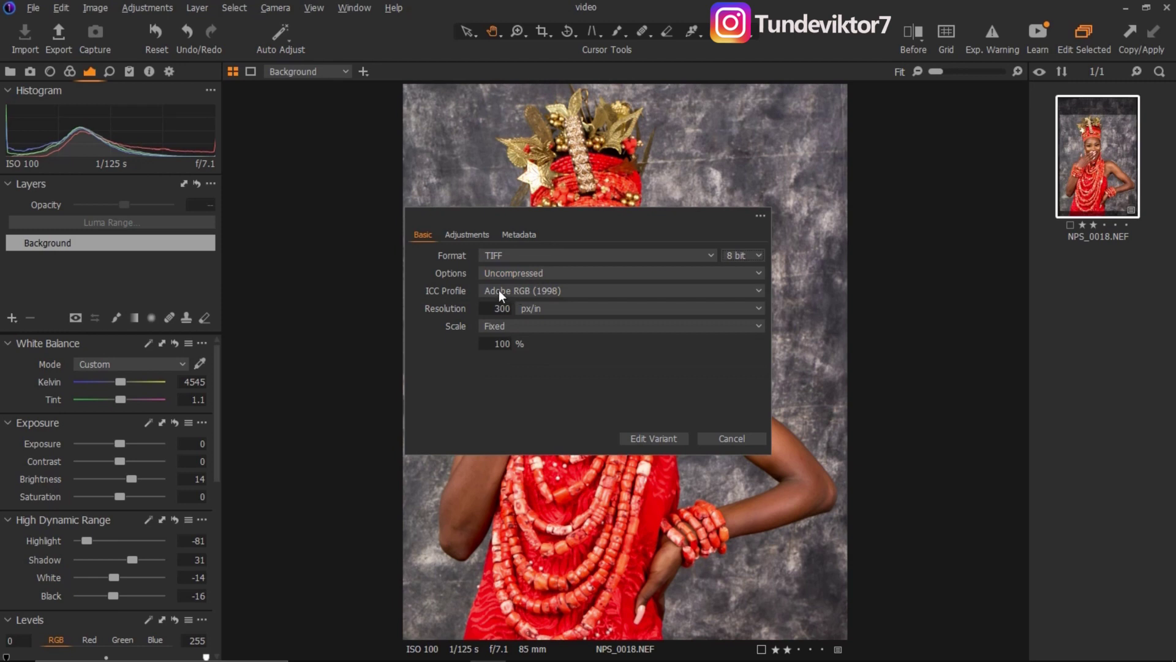
key("ctrl")
key("ctrl")
key("ctrl")
left_click(656, 438)
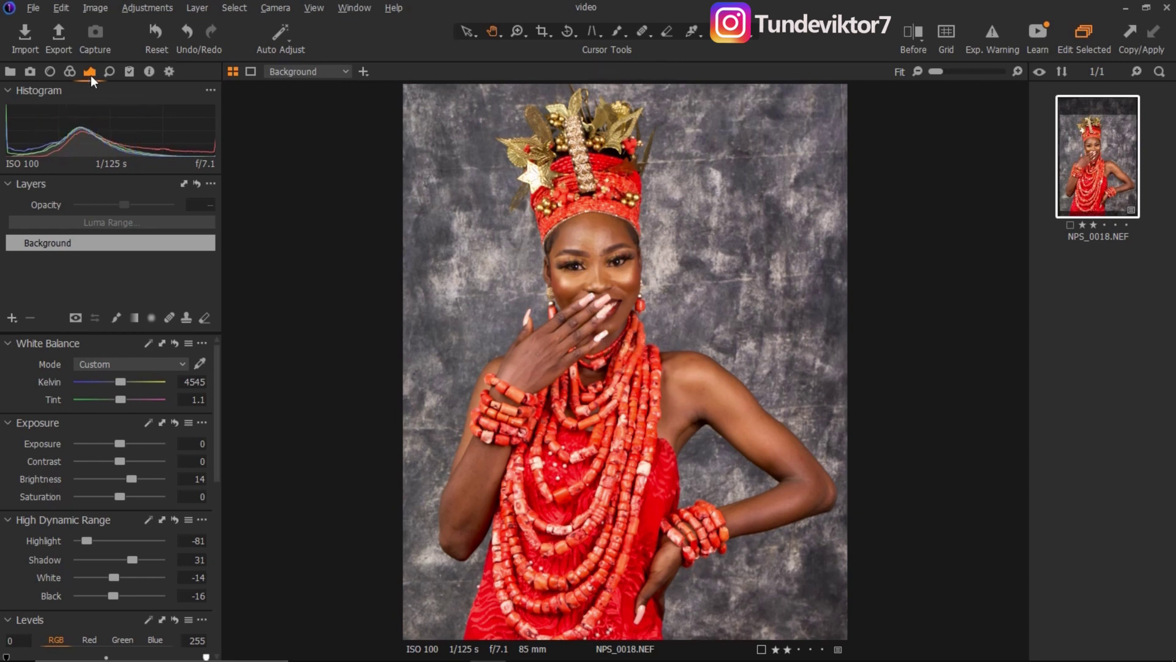
left_click(70, 71)
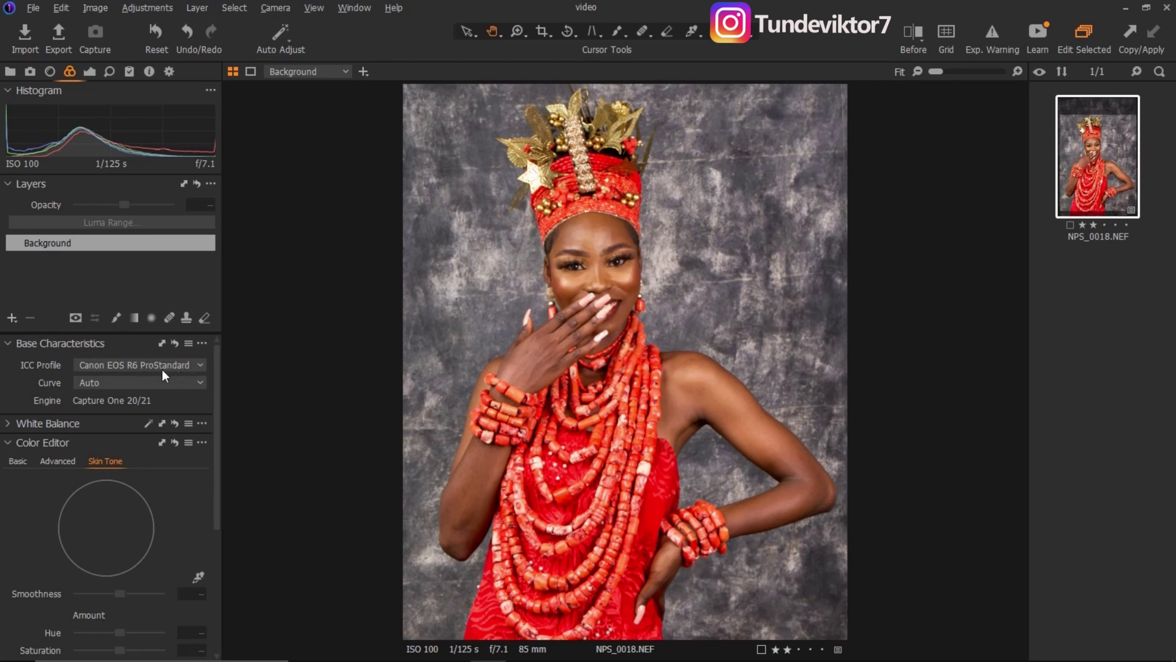
left_click(90, 74)
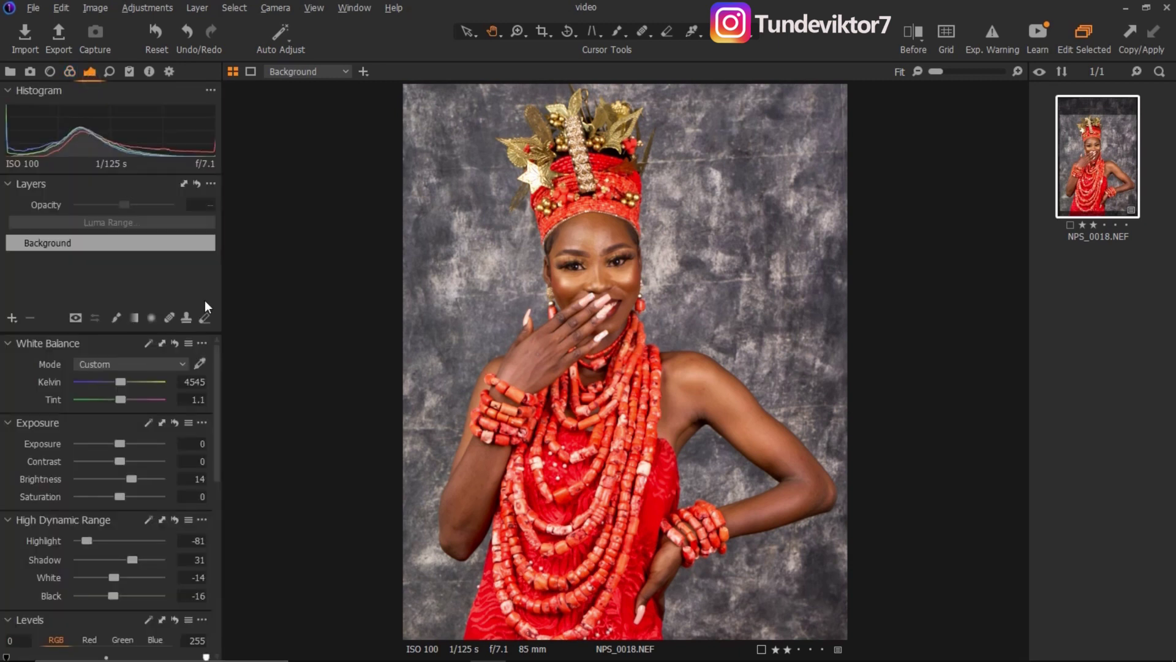
left_click_drag(219, 392, 216, 433)
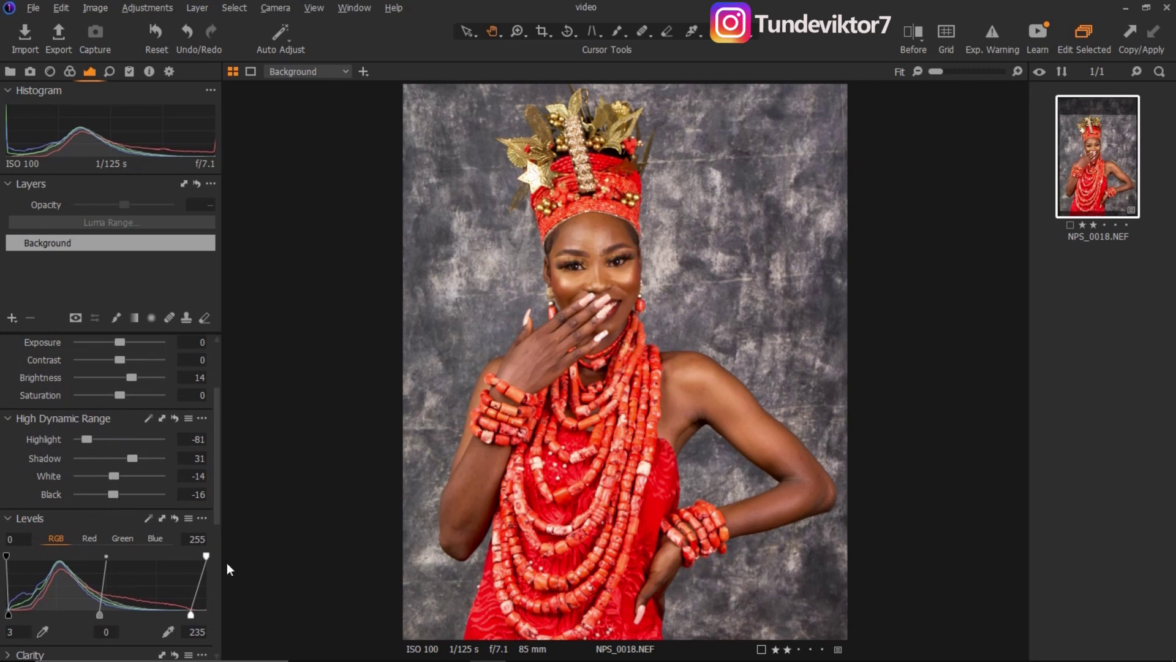
left_click(41, 594)
left_click_drag(217, 514, 220, 459)
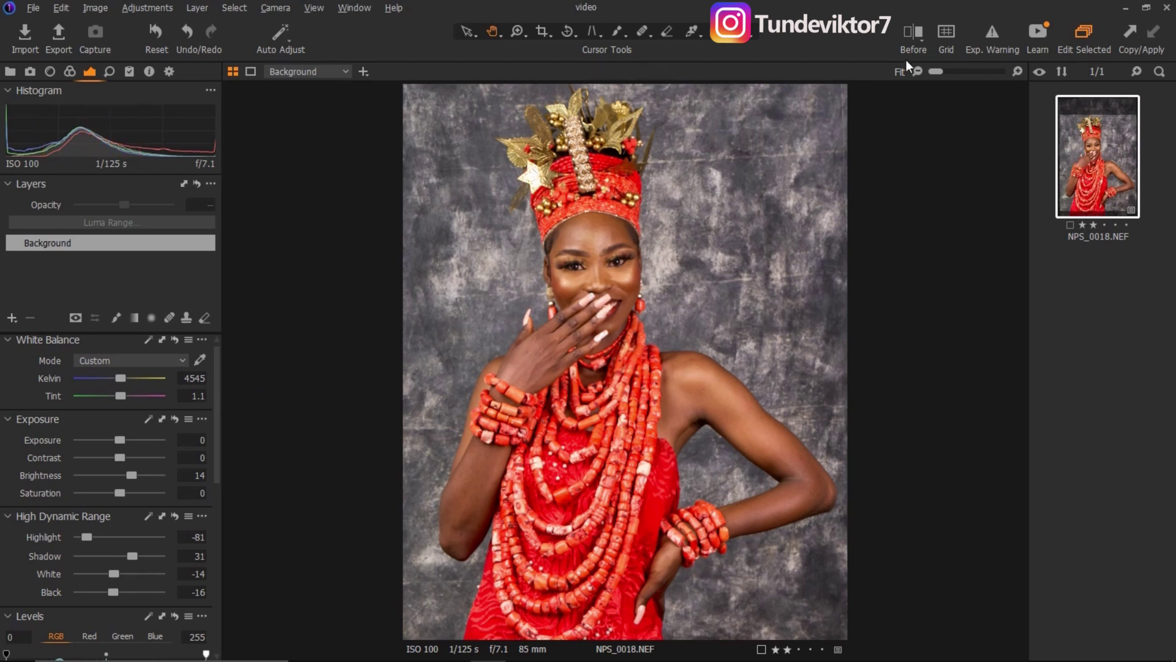
- Turn on Before view and sweep the split divider across the portrait
left_click(912, 36)
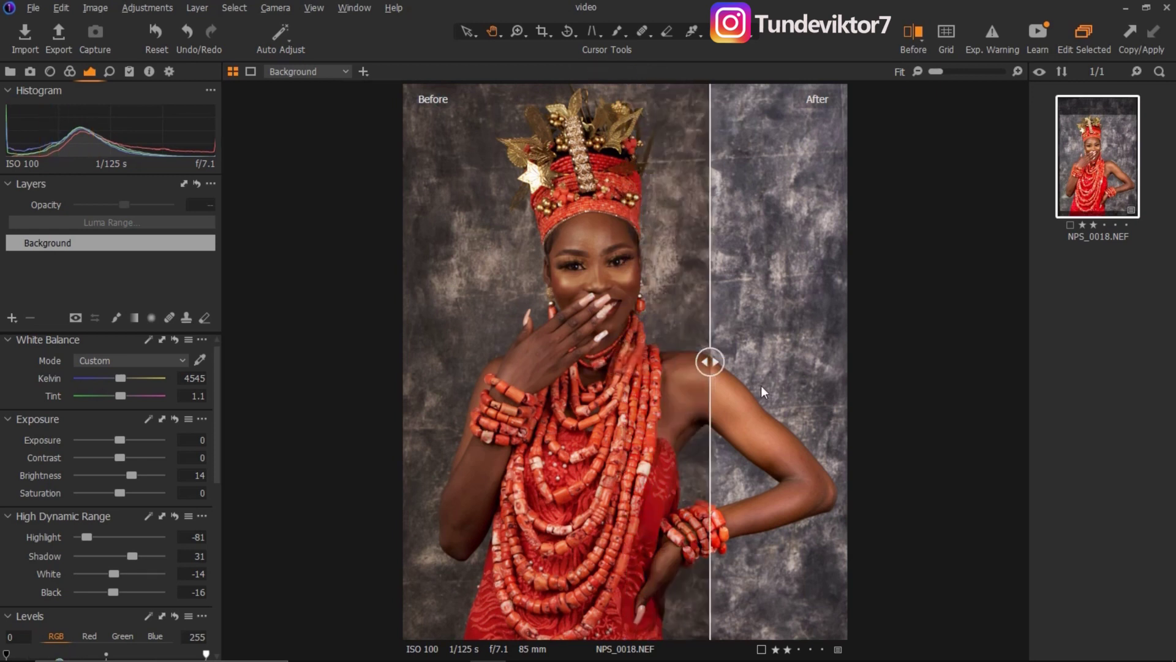
left_click_drag(709, 361, 364, 256)
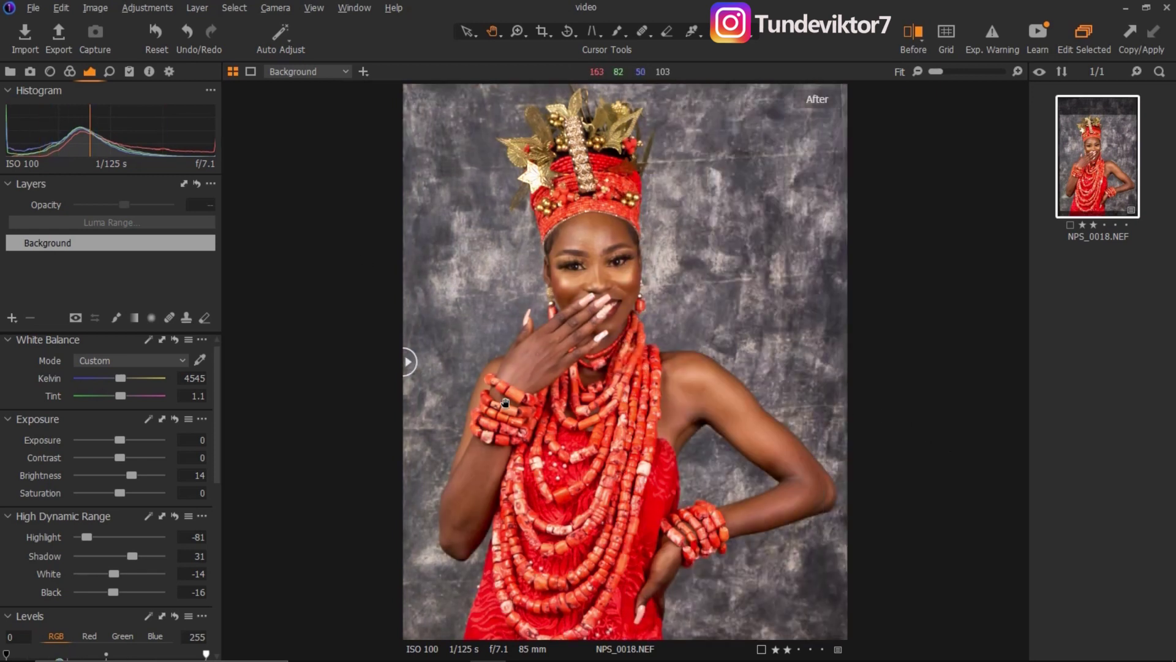